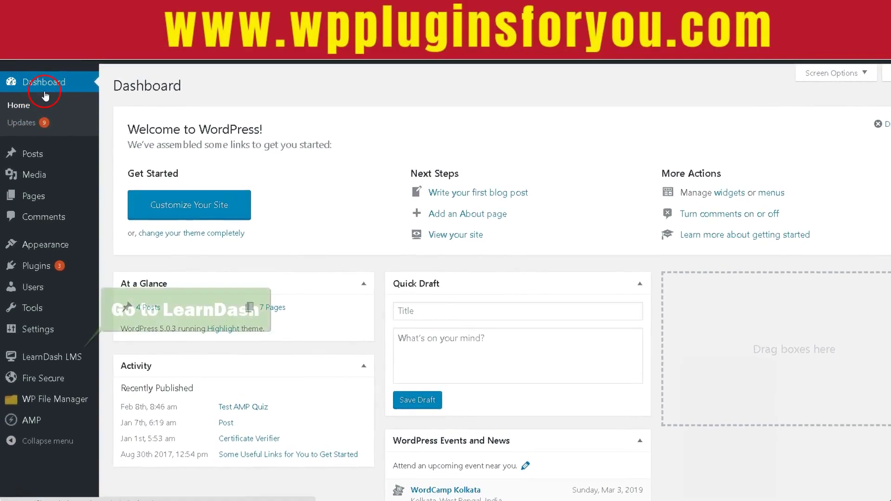
Step: Go to Users Enrollment under LearnDash LMS in the admin sidebar
{"action": "mouse_move", "coordinate": [44, 368]}
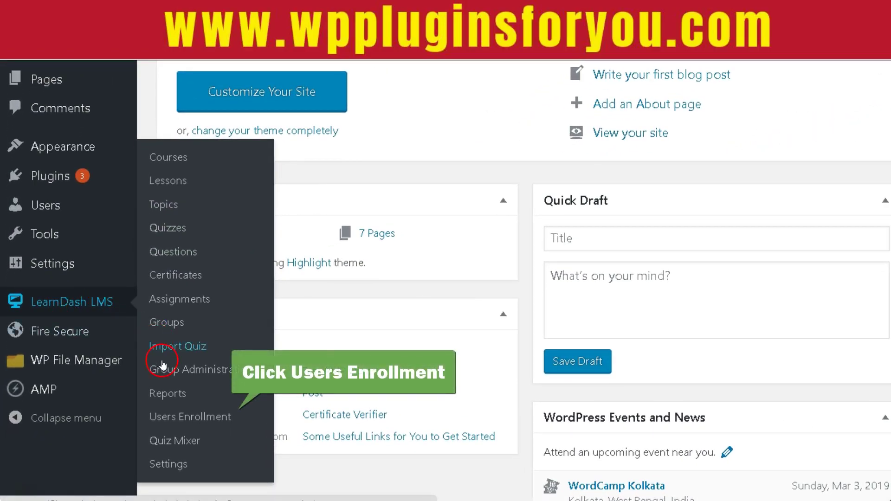
{"action": "left_click", "coordinate": [175, 418]}
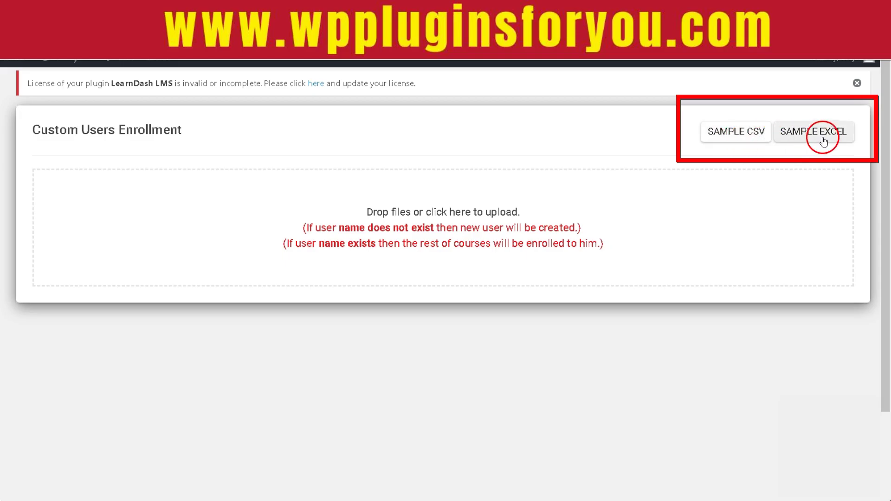
Step: Download the SAMPLE EXCEL template to Downloads and open Users_Import_Sample (2).xlsx in Excel
{"action": "left_click", "coordinate": [820, 134]}
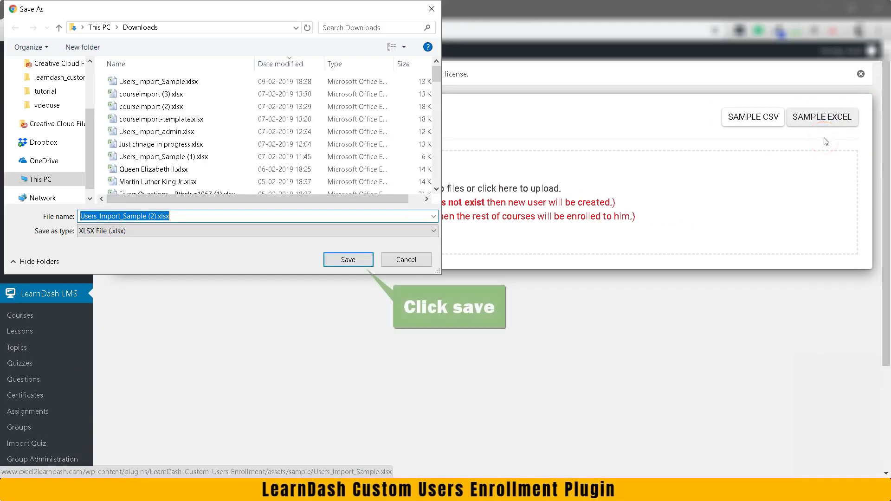
{"action": "left_click", "coordinate": [378, 282]}
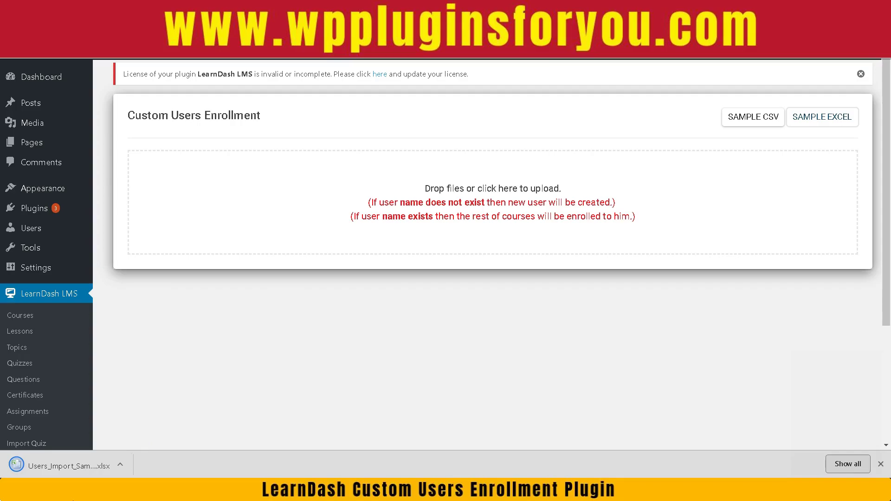
{"action": "left_click", "coordinate": [77, 467]}
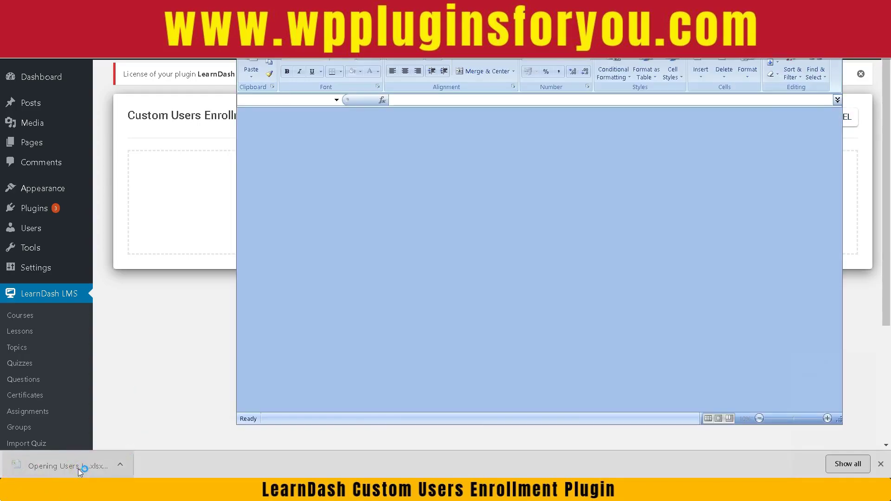
{"action": "left_click", "coordinate": [59, 144]}
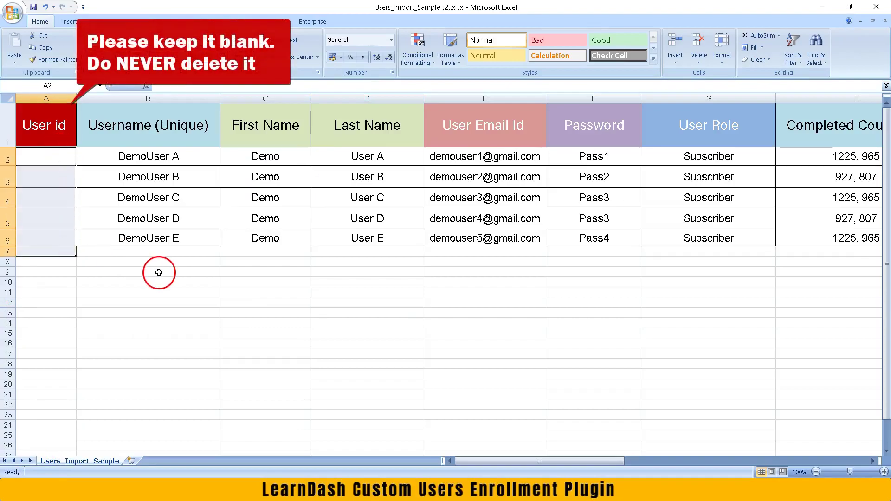
{"action": "key", "text": "Up"}
{"action": "key", "text": "Right"}
{"action": "key", "text": "Right"}
{"action": "key", "text": "Right"}
{"action": "key", "text": "Right"}
{"action": "key", "text": "Right"}
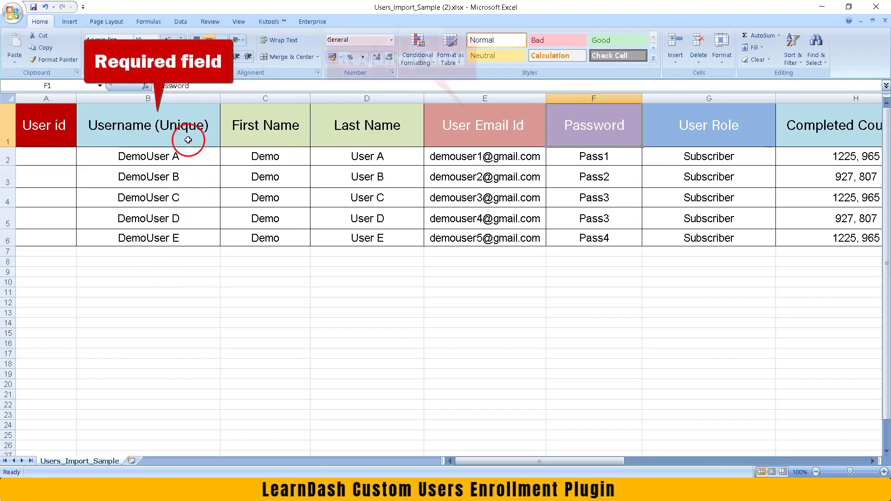
{"action": "left_click_drag", "start_coordinate": [188, 139], "coordinate": [197, 239]}
{"action": "left_click_drag", "start_coordinate": [494, 133], "coordinate": [492, 239]}
{"action": "left_click_drag", "start_coordinate": [567, 129], "coordinate": [582, 231]}
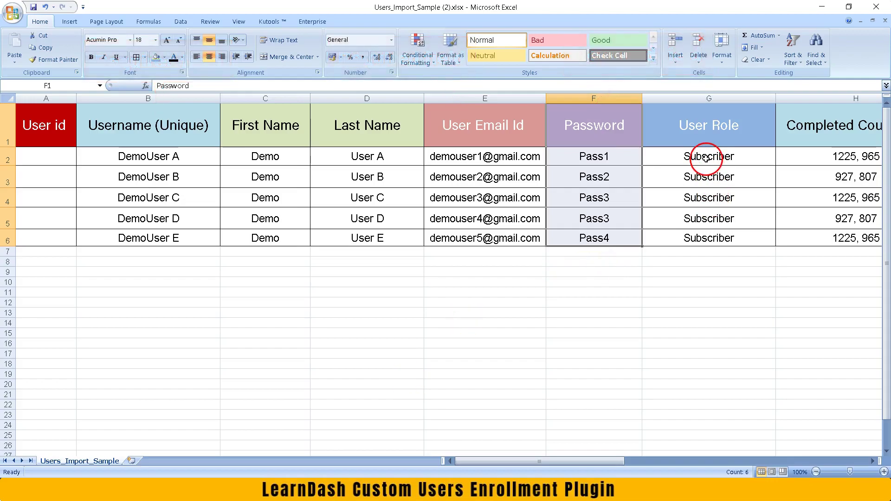
{"action": "left_click_drag", "start_coordinate": [705, 158], "coordinate": [719, 249]}
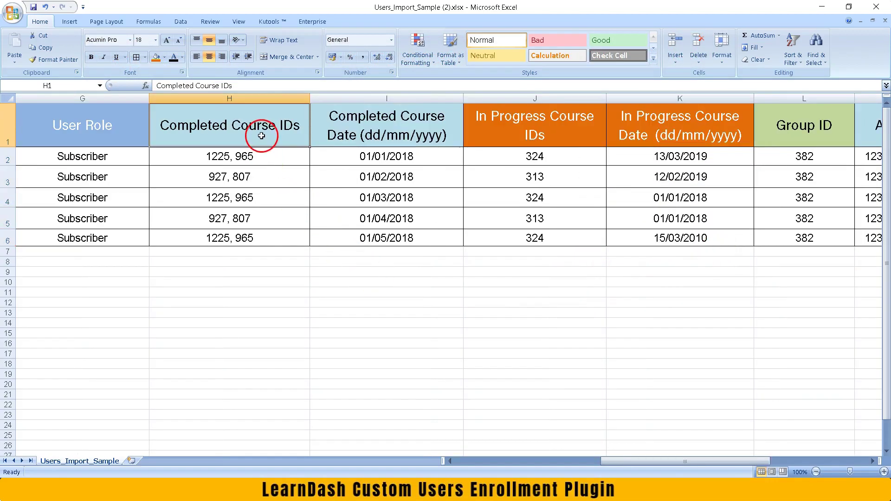
{"action": "left_click_drag", "start_coordinate": [261, 135], "coordinate": [316, 140]}
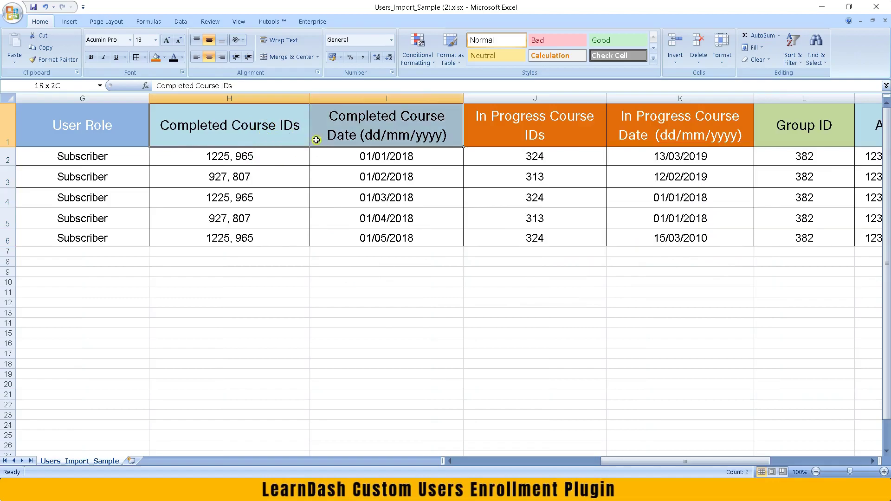
{"action": "left_click", "coordinate": [506, 130]}
{"action": "left_click_drag", "start_coordinate": [590, 135], "coordinate": [656, 130]}
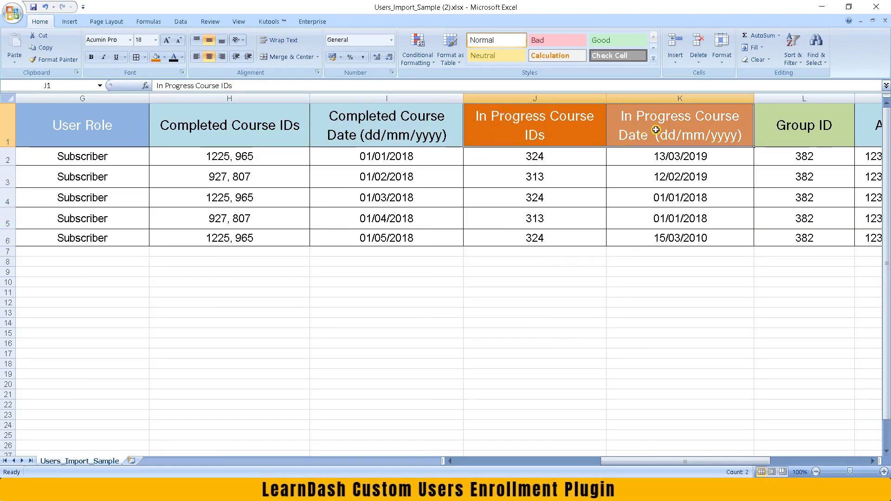
{"action": "left_click_drag", "start_coordinate": [289, 163], "coordinate": [311, 234]}
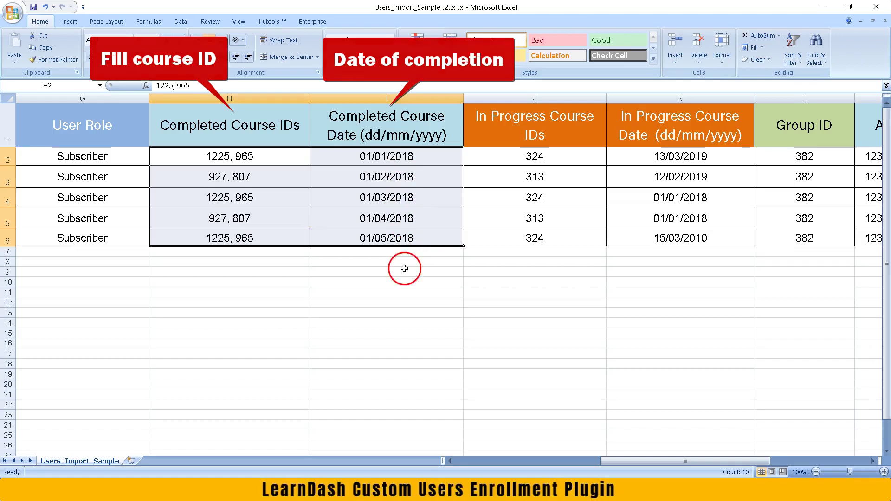
{"action": "left_click", "coordinate": [398, 165]}
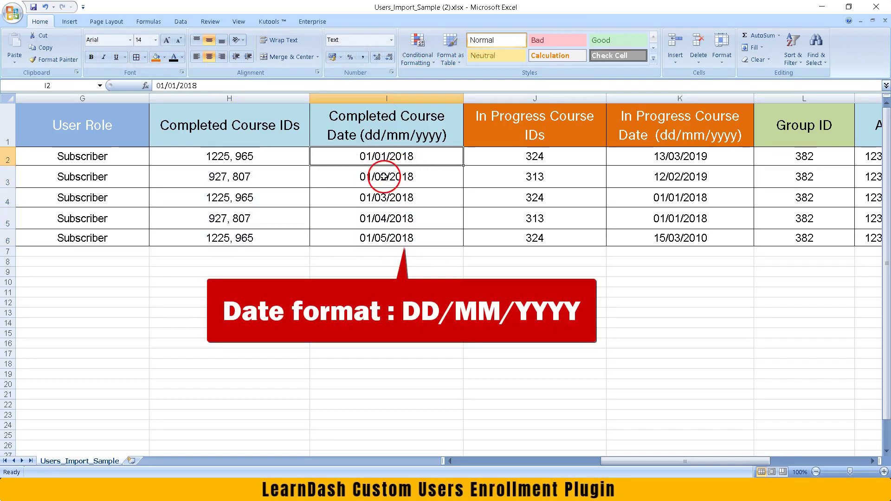
{"action": "left_click", "coordinate": [381, 203]}
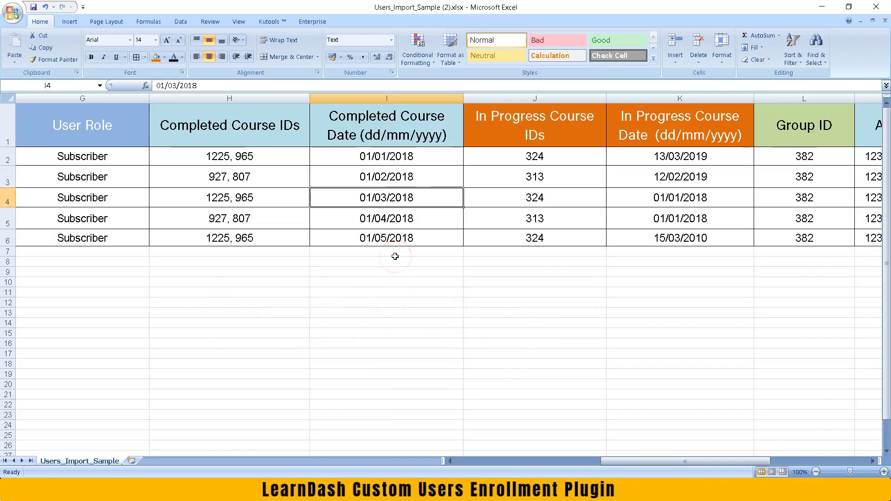
{"action": "left_click", "coordinate": [235, 163]}
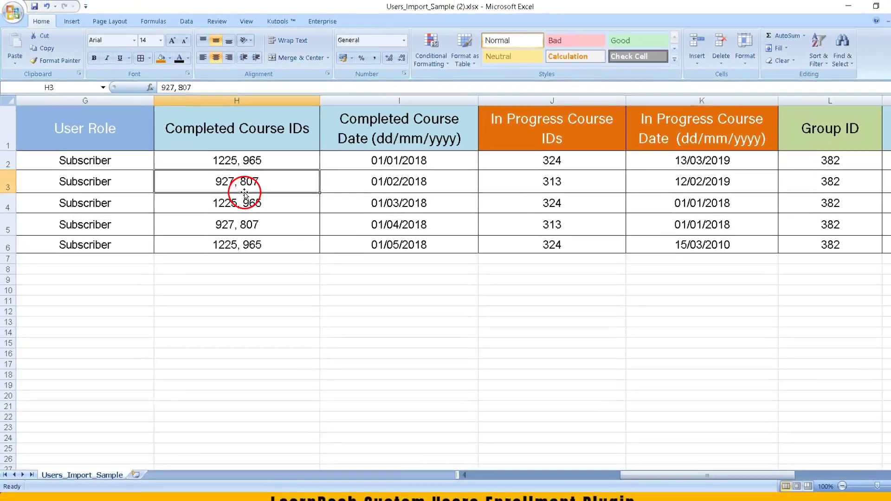
{"action": "left_click", "coordinate": [734, 155]}
{"action": "left_click_drag", "start_coordinate": [598, 145], "coordinate": [674, 226]}
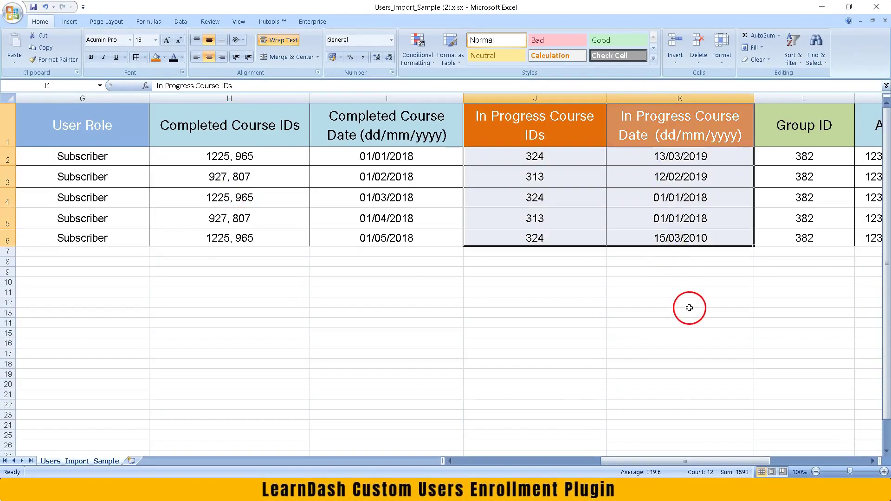
{"action": "left_click", "coordinate": [580, 293]}
{"action": "left_click_drag", "start_coordinate": [577, 160], "coordinate": [596, 220]}
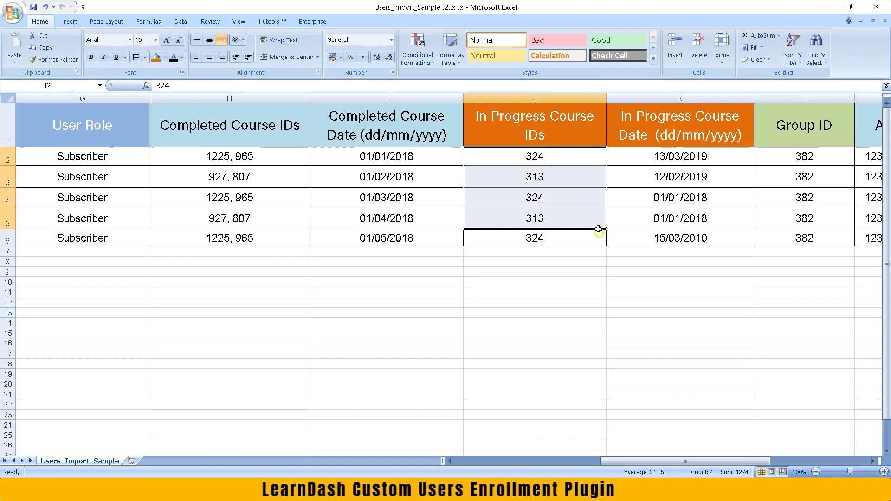
{"action": "left_click_drag", "start_coordinate": [678, 158], "coordinate": [704, 244]}
Step: Review the Address, Contact No, Organization, Ordered By and Purchase Order No columns, then save the workbook
{"action": "scroll", "coordinate": [680, 305], "scroll_direction": "right", "scroll_amount": 2}
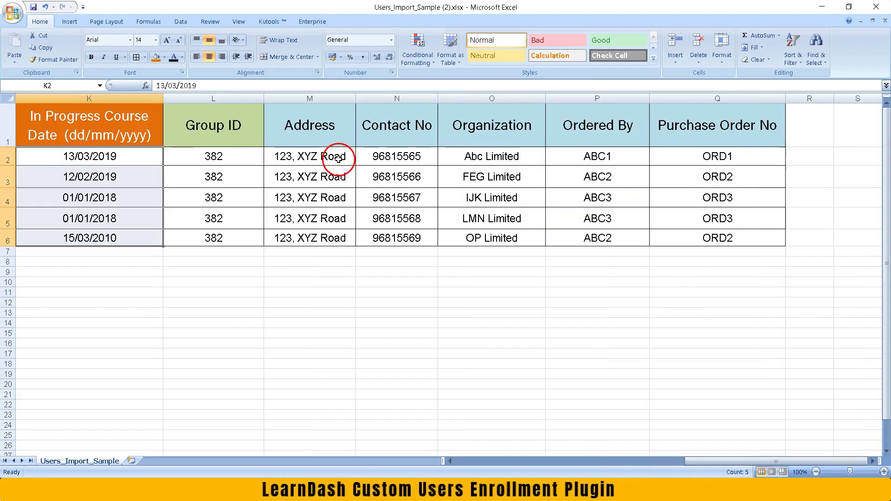
{"action": "left_click_drag", "start_coordinate": [340, 140], "coordinate": [354, 243]}
{"action": "left_click_drag", "start_coordinate": [402, 139], "coordinate": [414, 238]}
{"action": "left_click_drag", "start_coordinate": [499, 139], "coordinate": [528, 240]}
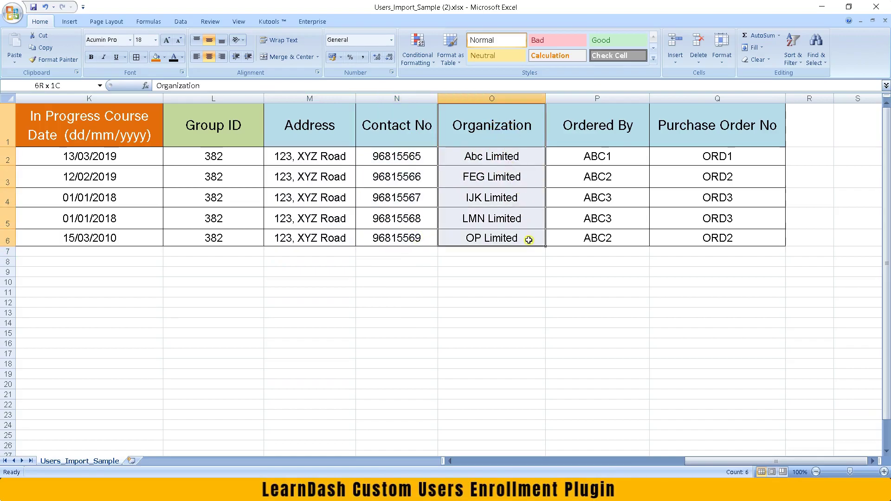
{"action": "left_click_drag", "start_coordinate": [609, 128], "coordinate": [612, 242]}
{"action": "left_click_drag", "start_coordinate": [668, 135], "coordinate": [673, 238]}
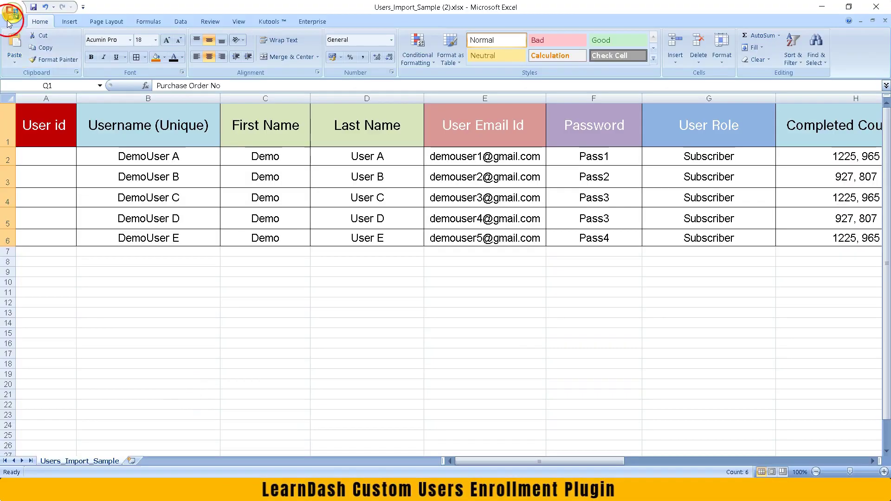
{"action": "left_click", "coordinate": [11, 18]}
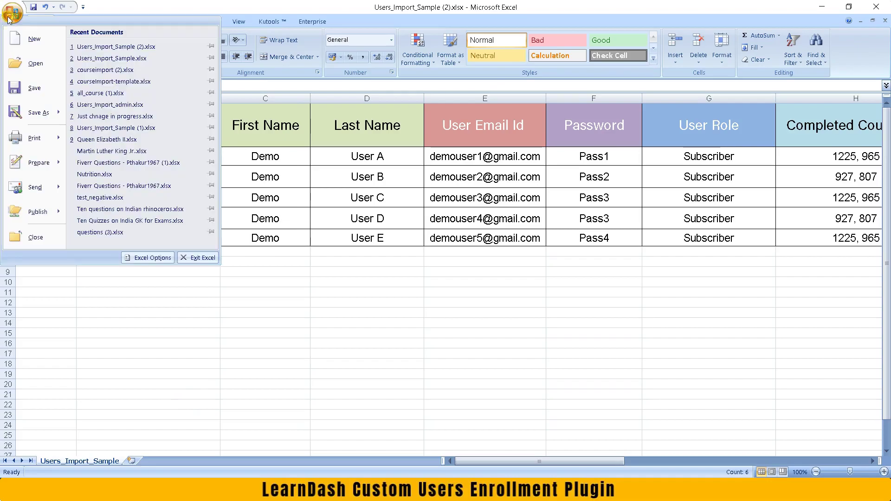
{"action": "left_click", "coordinate": [30, 92]}
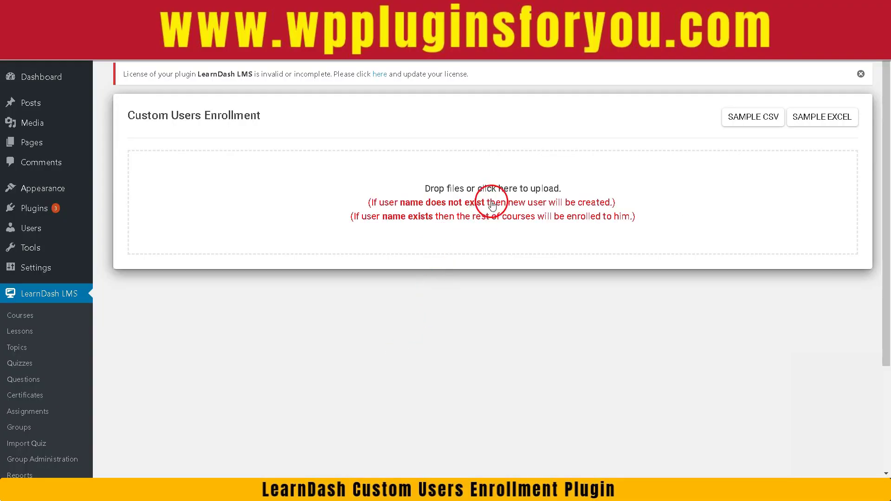
Step: Upload Users_Import_Sample (2).xlsx and check the records saved successfully message for all five users
{"action": "left_click", "coordinate": [492, 192]}
{"action": "left_click", "coordinate": [124, 82]}
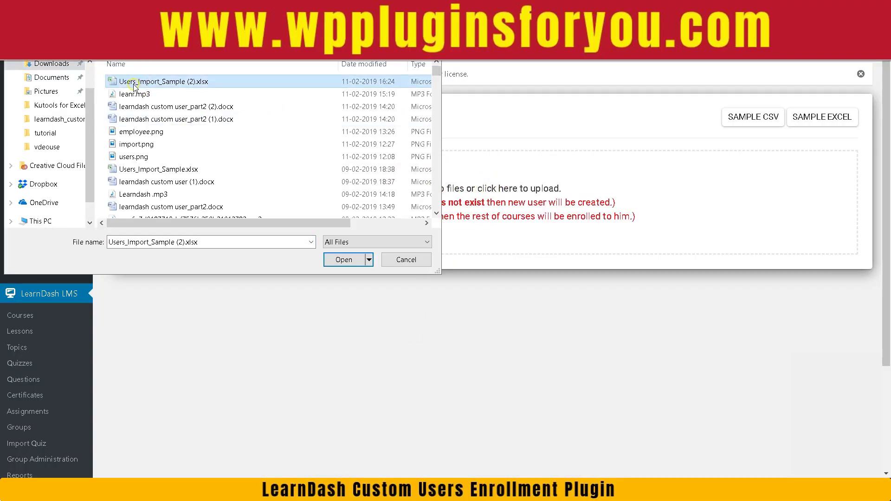
{"action": "left_click", "coordinate": [344, 260]}
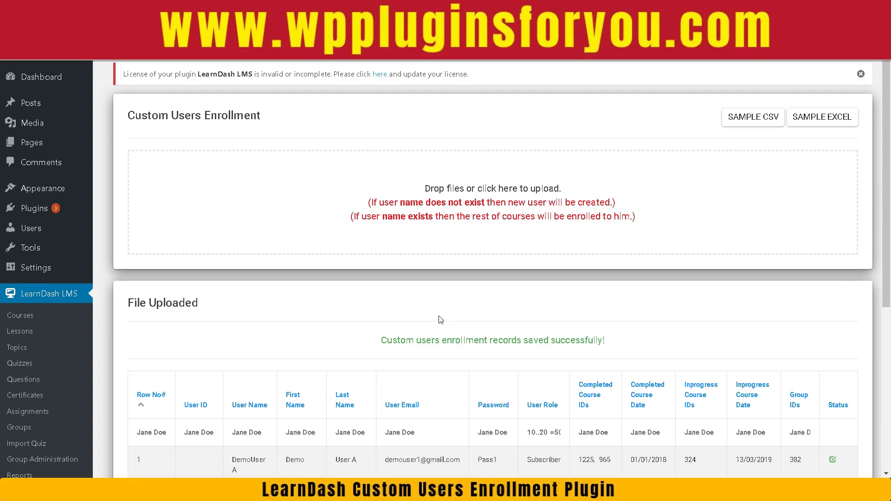
{"action": "scroll", "coordinate": [441, 319], "scroll_direction": "down", "scroll_amount": 4}
{"action": "left_click", "coordinate": [427, 186]}
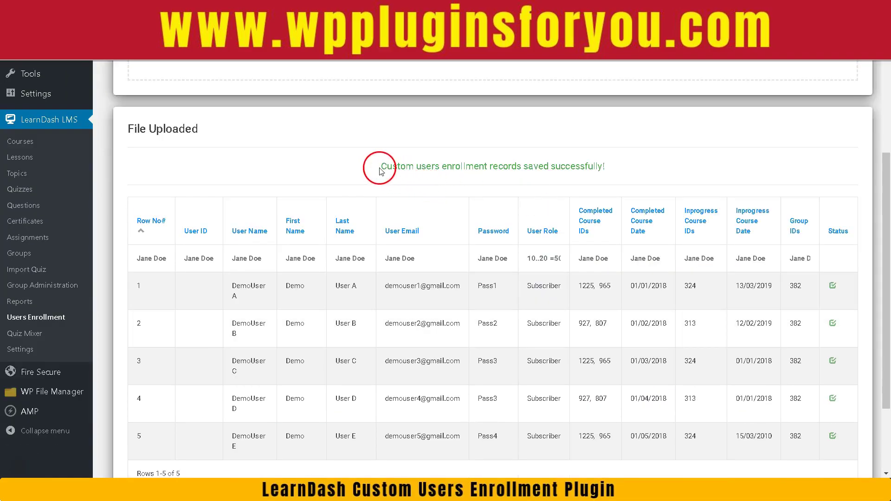